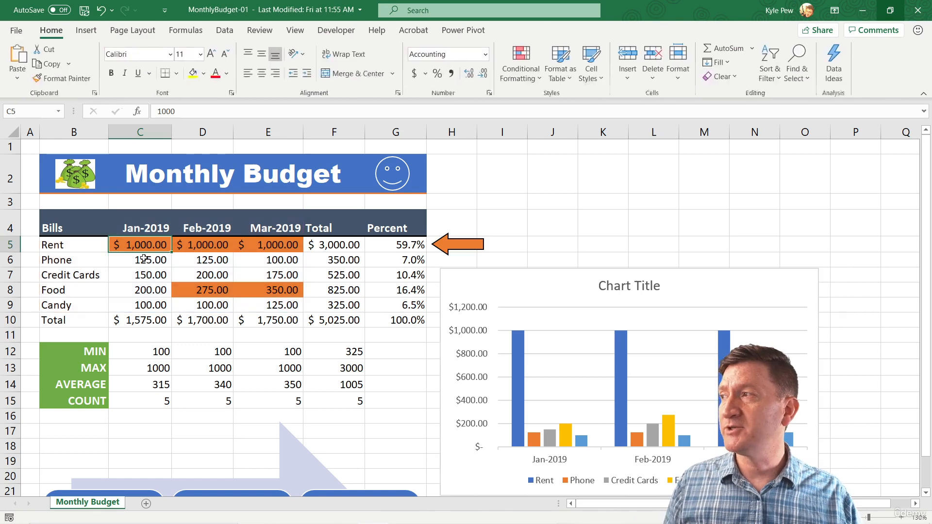
- Select the bills and monthly amounts in B4:E9 and show the available chart insertion options
{"action": "left_click", "coordinate": [69, 224]}
{"action": "left_click_drag", "start_coordinate": [68, 224], "coordinate": [278, 303]}
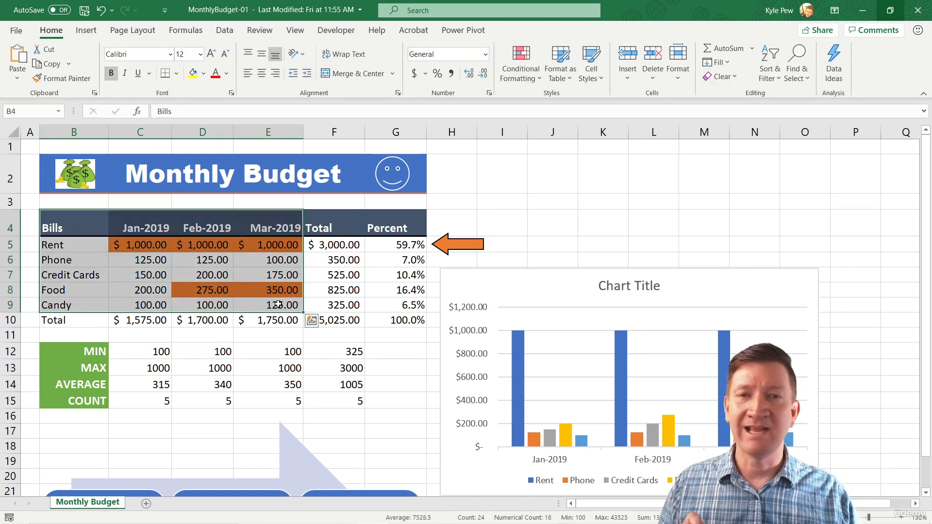
{"action": "left_click", "coordinate": [86, 30]}
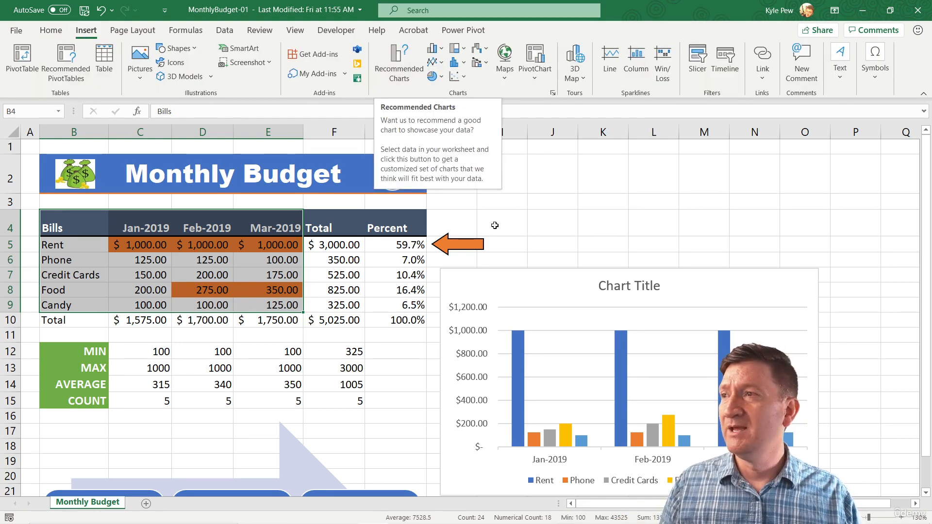
- Open the data source settings of the existing column chart and move the dialog clear of the budget table
{"action": "left_click", "coordinate": [515, 288]}
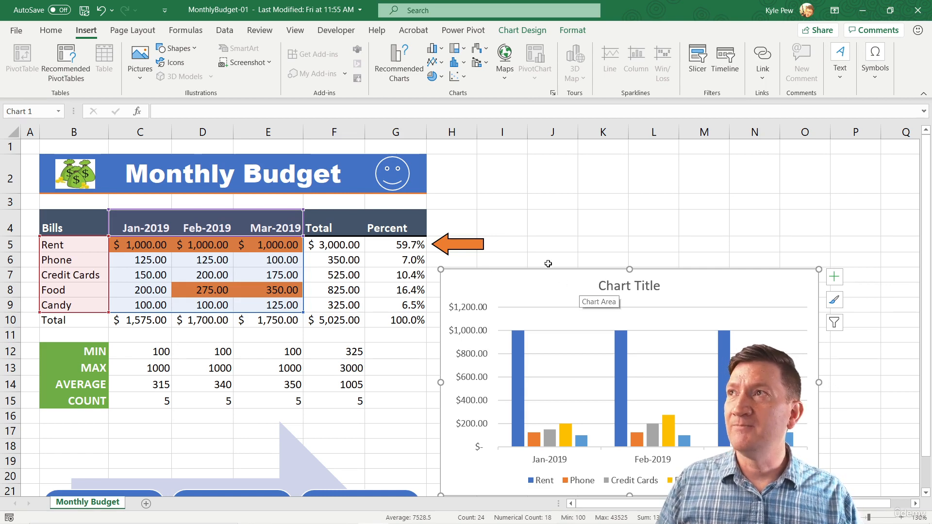
{"action": "left_click", "coordinate": [528, 33]}
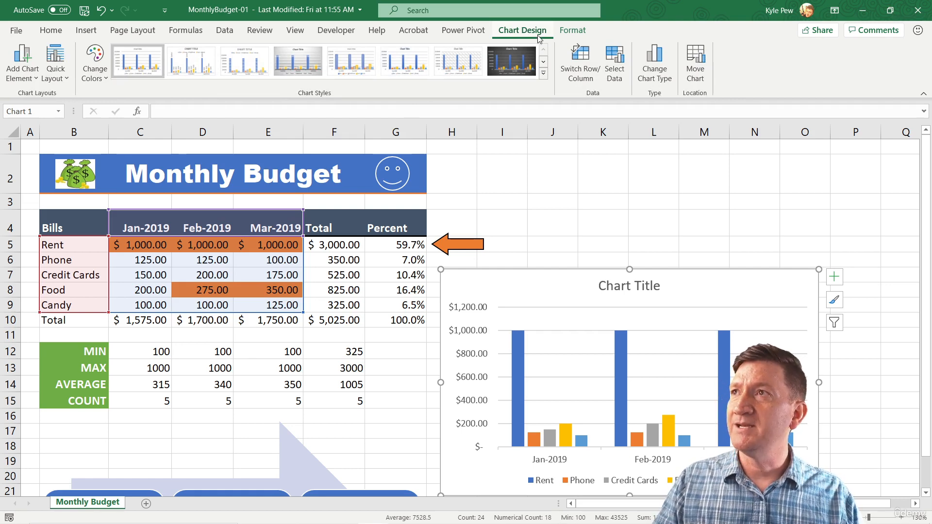
{"action": "left_click_drag", "start_coordinate": [553, 39], "coordinate": [636, 102]}
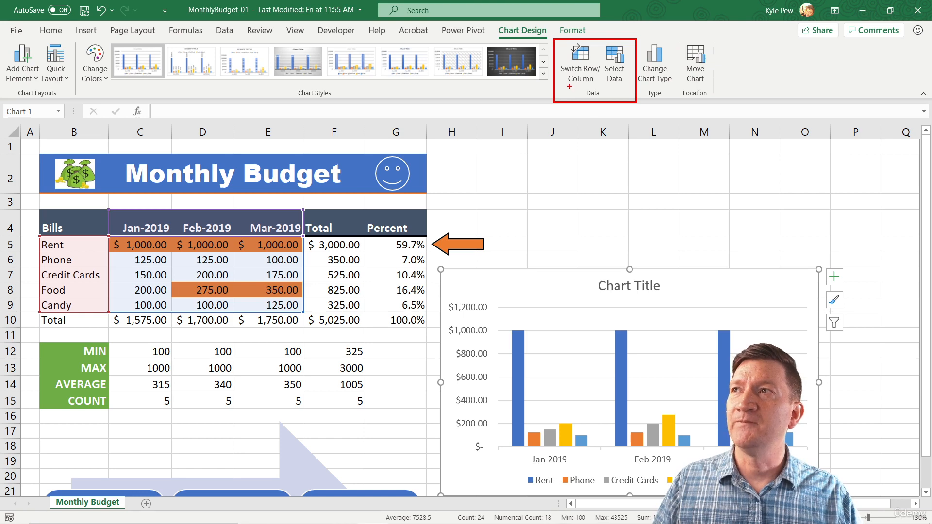
{"action": "left_click_drag", "start_coordinate": [568, 87], "coordinate": [557, 136]}
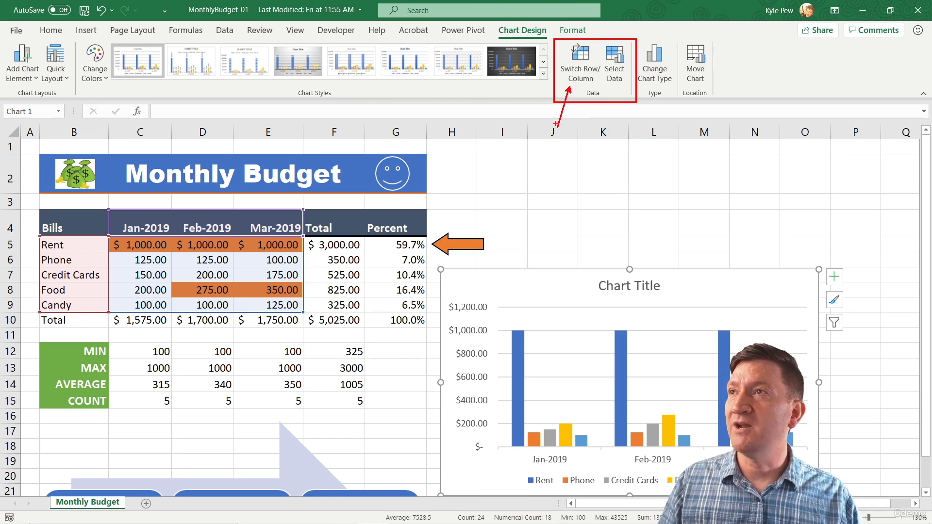
{"action": "left_click_drag", "start_coordinate": [624, 83], "coordinate": [653, 153]}
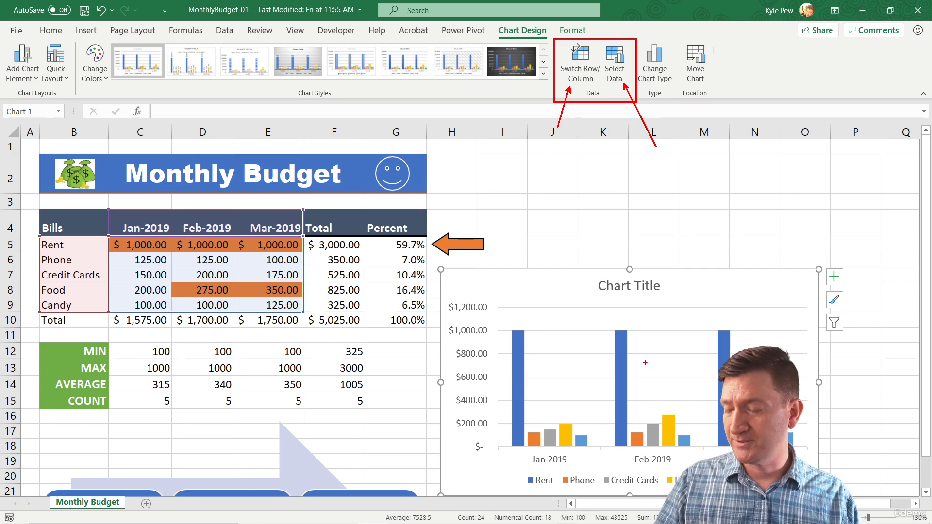
{"action": "key", "text": "Escape"}
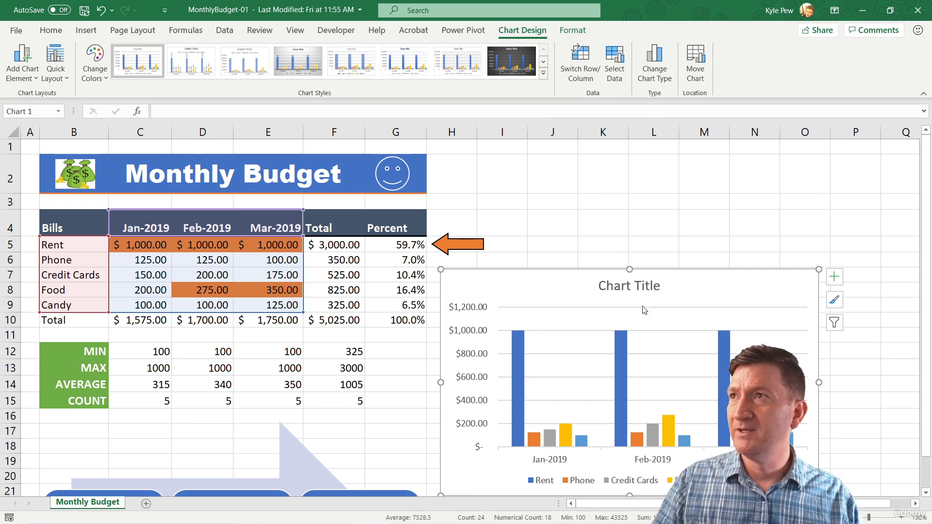
{"action": "left_click", "coordinate": [621, 74]}
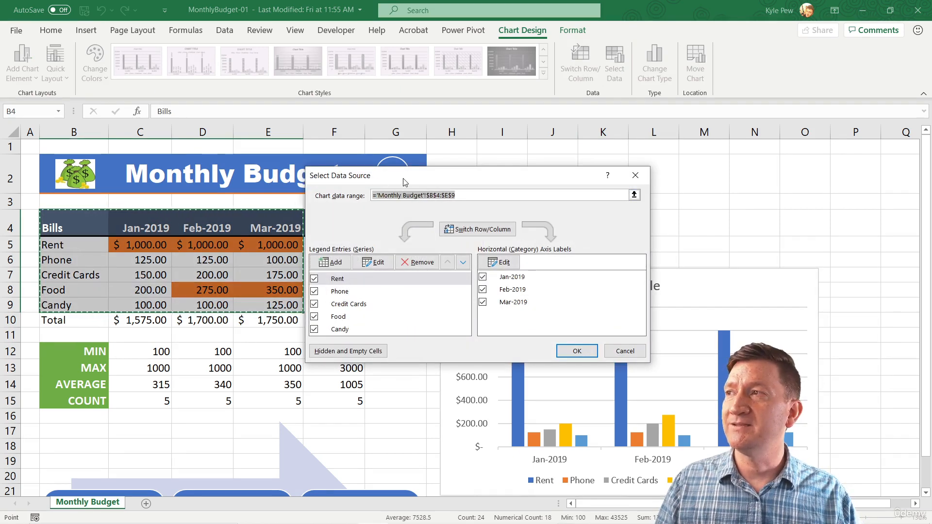
{"action": "left_click_drag", "start_coordinate": [405, 182], "coordinate": [523, 118]}
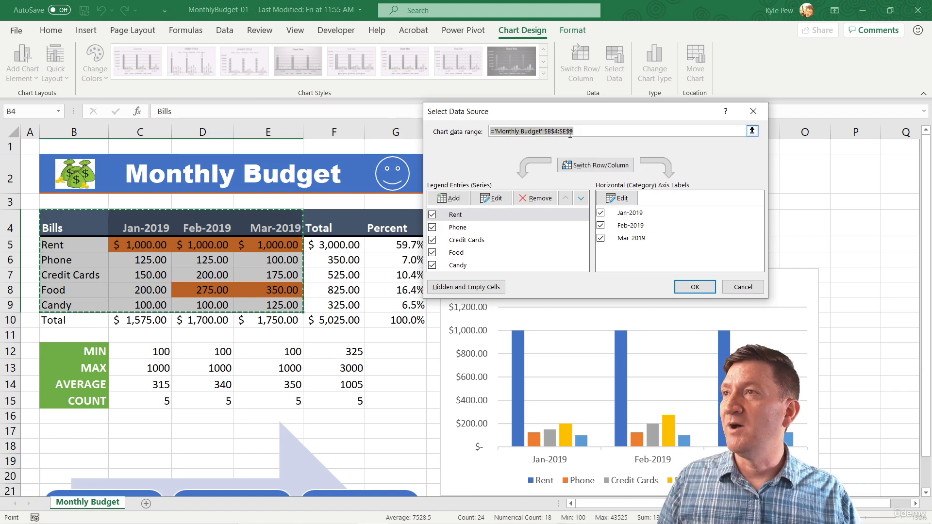
- Replace the chart's data range with B4:C9 plus E4:E9 to leave out February, and recheck the data source
{"action": "left_click", "coordinate": [585, 131]}
{"action": "left_click_drag", "start_coordinate": [577, 131], "coordinate": [488, 132]}
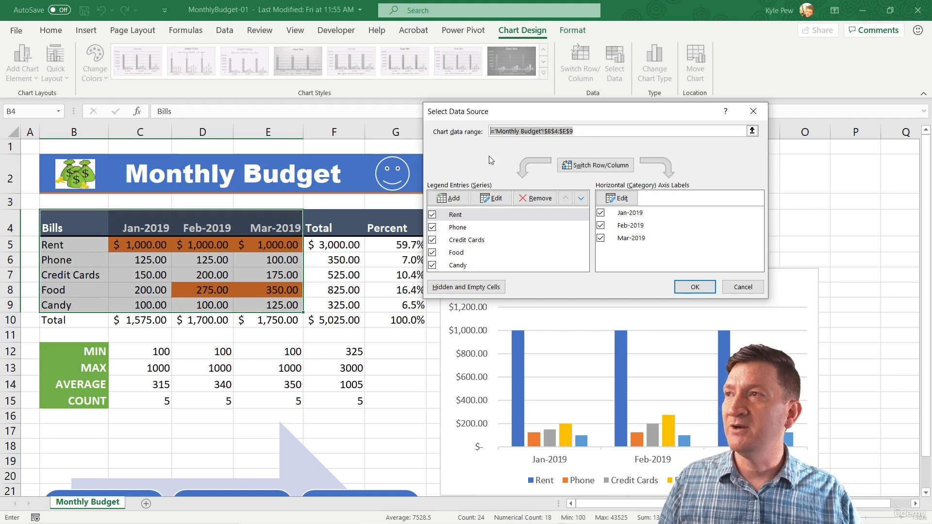
{"action": "key", "text": "Delete"}
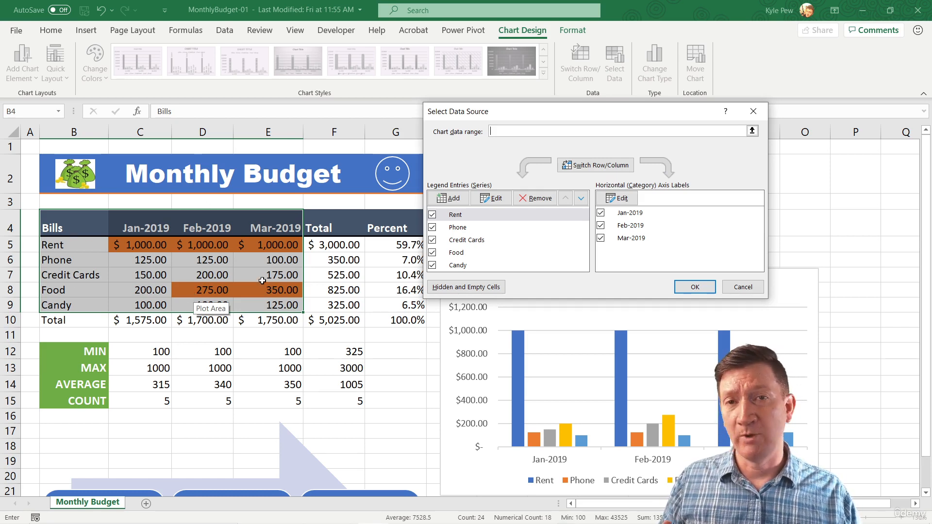
{"action": "left_click_drag", "start_coordinate": [62, 224], "coordinate": [140, 304]}
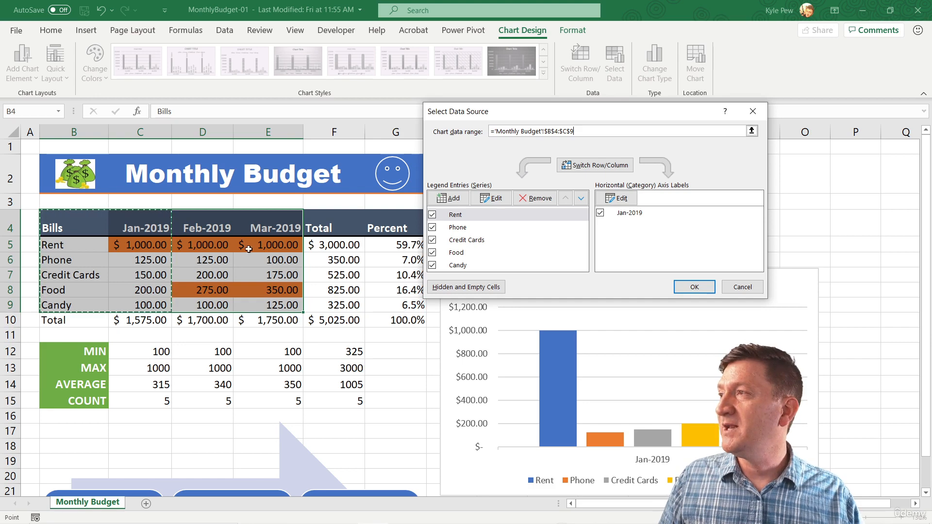
{"action": "left_click_drag", "start_coordinate": [266, 221], "coordinate": [266, 254]}
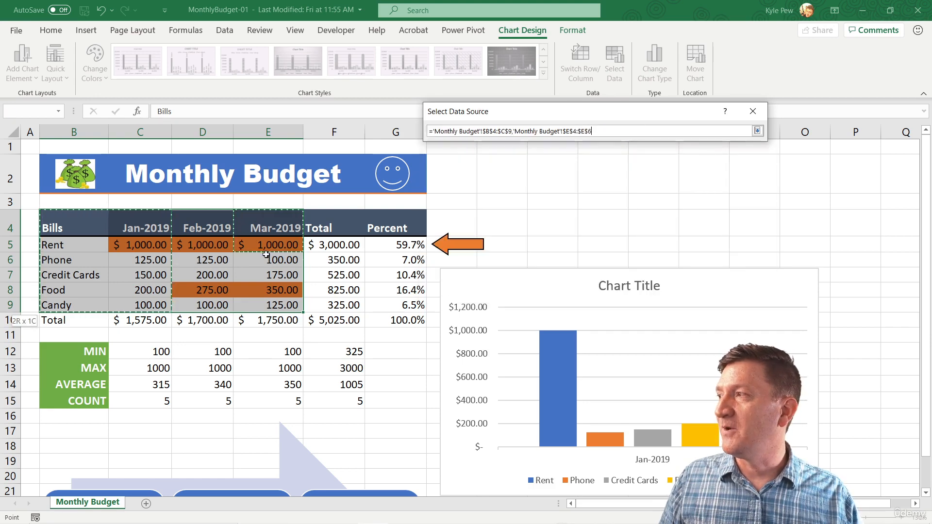
{"action": "left_click_drag", "start_coordinate": [266, 301], "coordinate": [266, 304]}
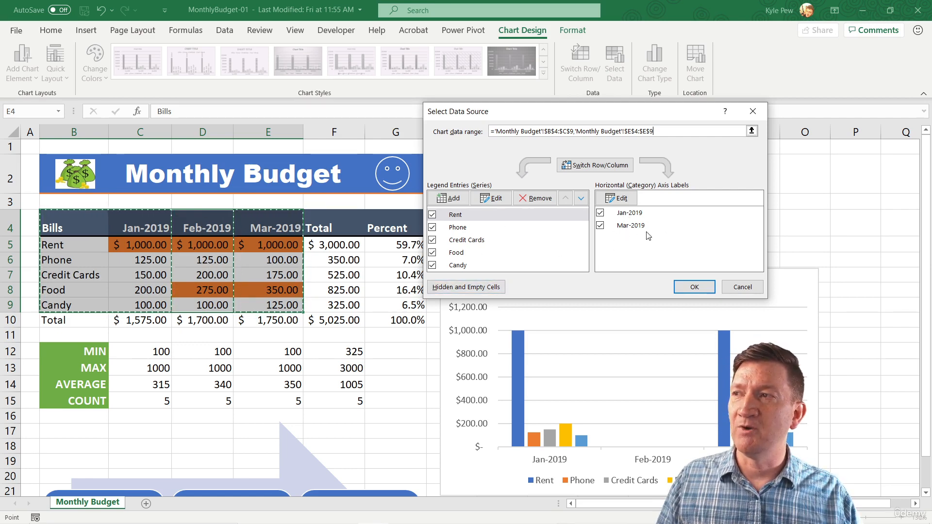
{"action": "left_click", "coordinate": [695, 287]}
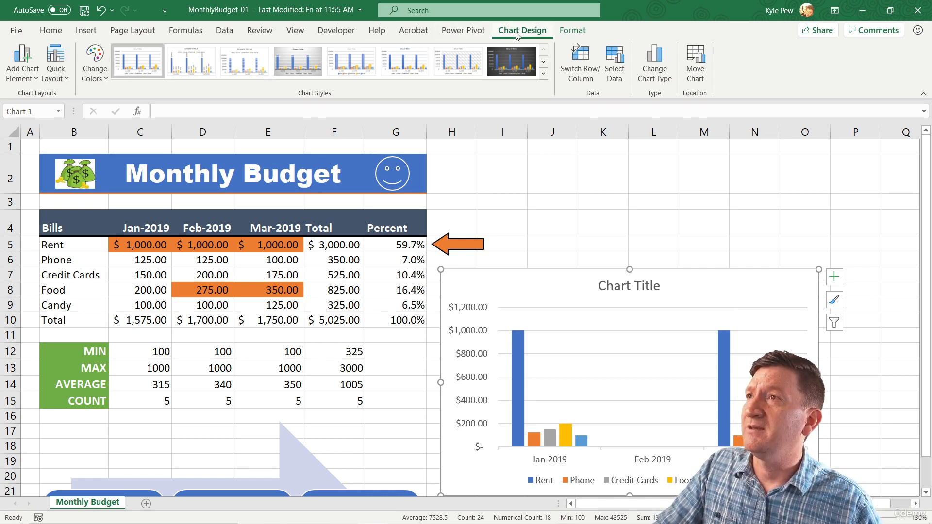
{"action": "left_click", "coordinate": [618, 72]}
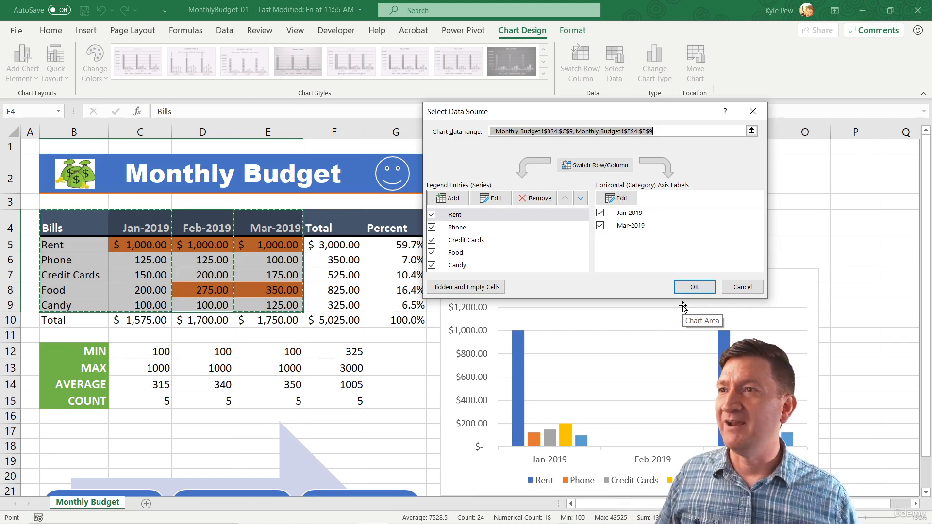
{"action": "left_click", "coordinate": [694, 287]}
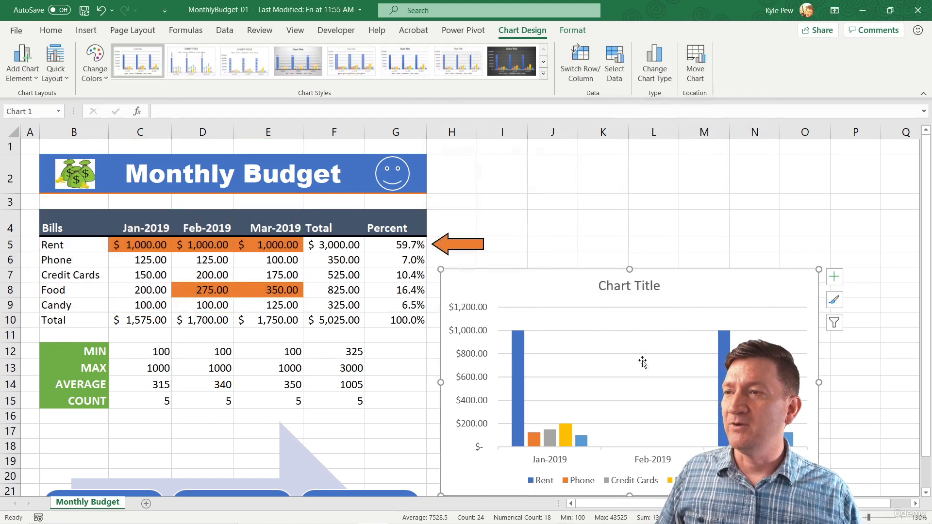
- Compare the Date axis and Text axis types on the chart's horizontal axis, and apply Text axis
{"action": "left_click", "coordinate": [656, 462]}
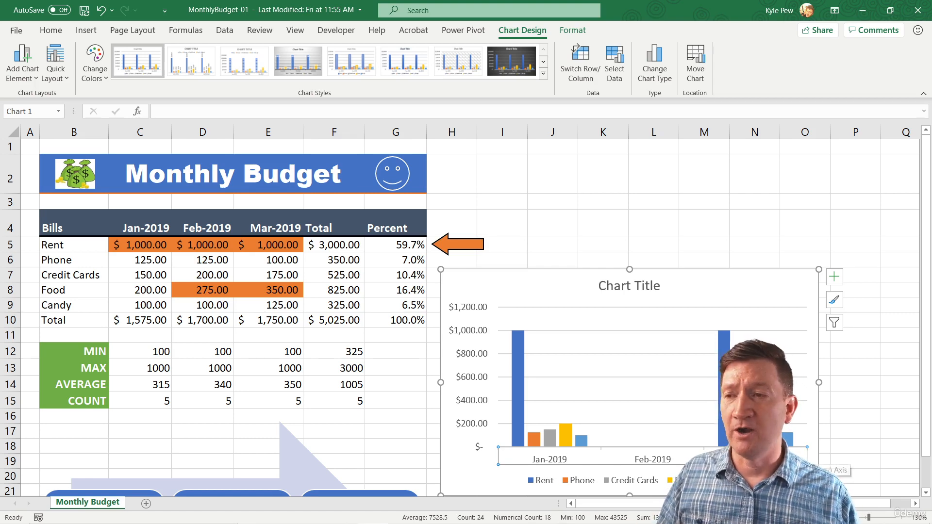
{"action": "right_click", "coordinate": [646, 462]}
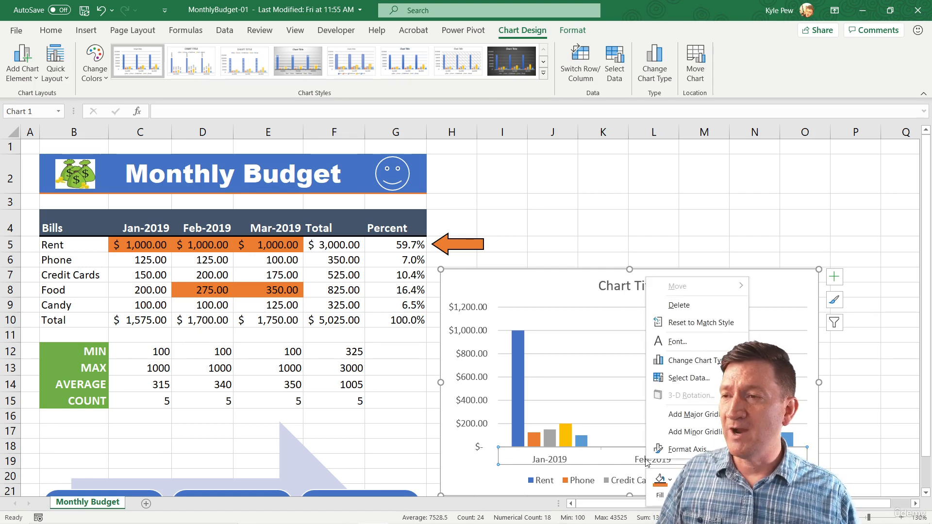
{"action": "left_click", "coordinate": [674, 450]}
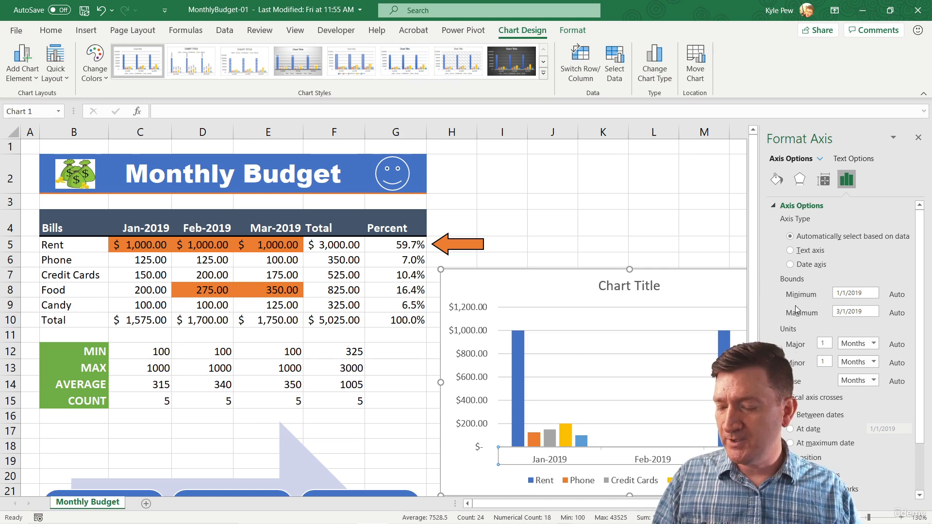
{"action": "left_click_drag", "start_coordinate": [834, 167], "coordinate": [865, 195]}
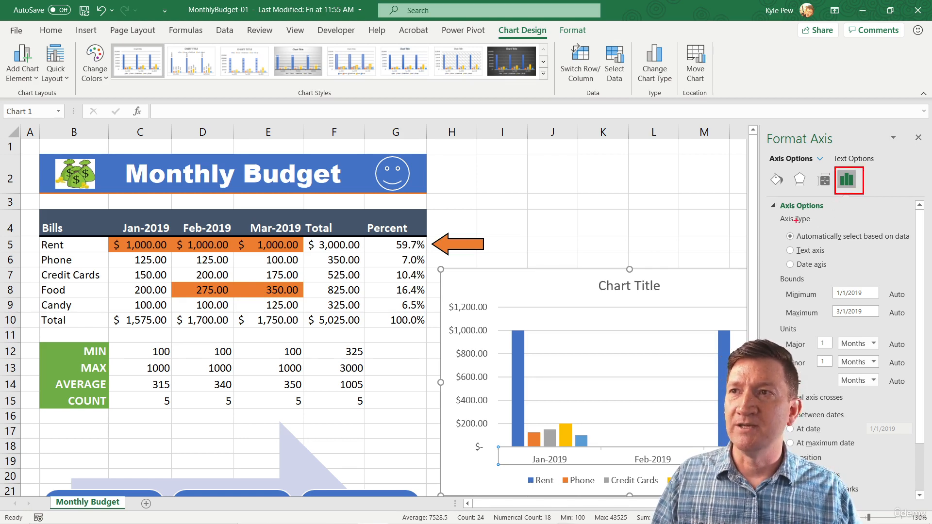
{"action": "mouse_move", "coordinate": [776, 213]}
{"action": "left_mouse_down"}
{"action": "mouse_move", "coordinate": [819, 225]}
{"action": "mouse_move", "coordinate": [727, 239]}
{"action": "left_mouse_up"}
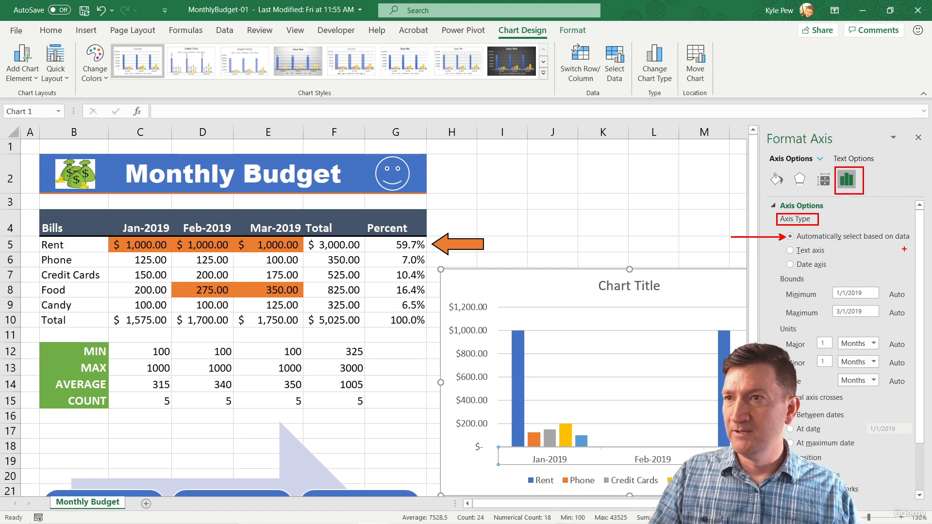
{"action": "key", "text": "Escape"}
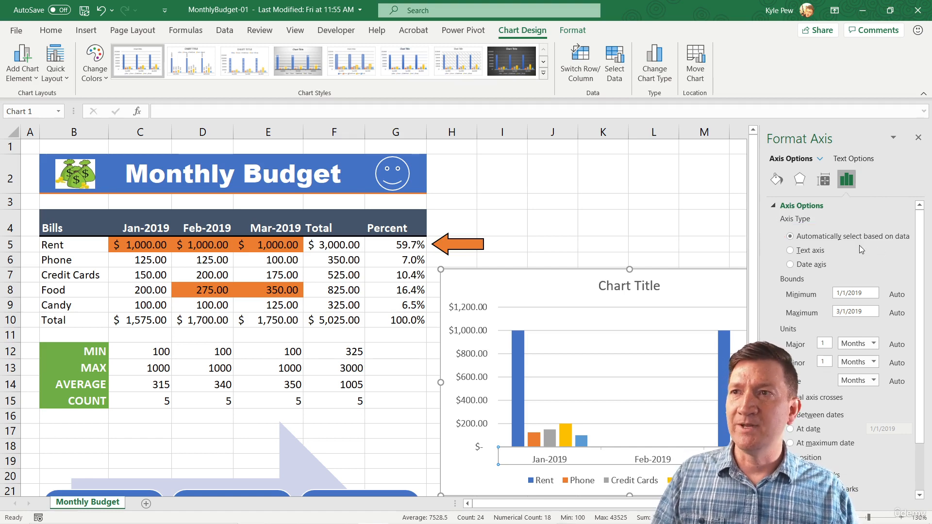
{"action": "left_click", "coordinate": [791, 265]}
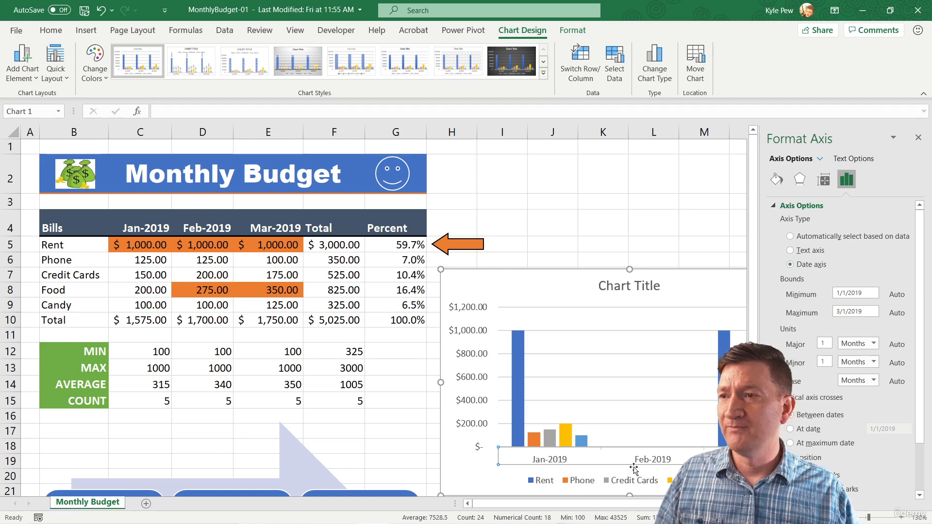
{"action": "left_click", "coordinate": [790, 250]}
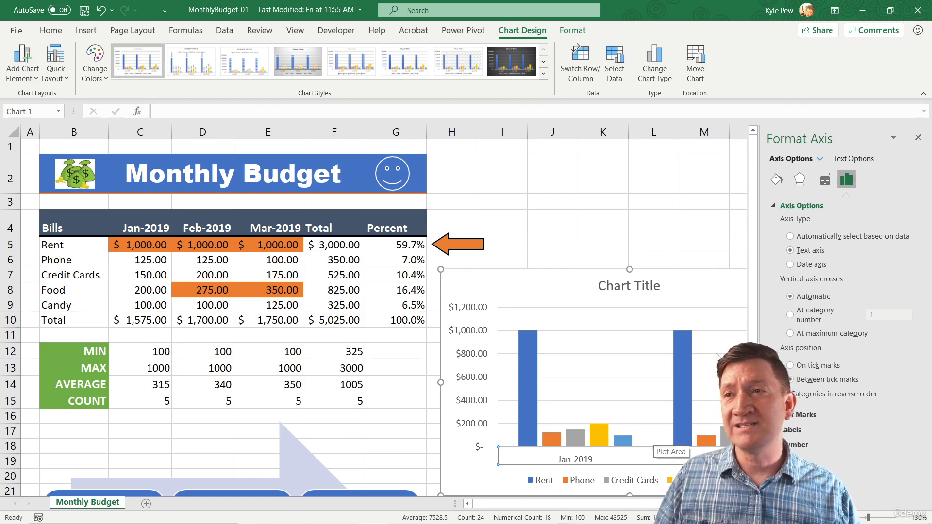
{"action": "left_click", "coordinate": [790, 265]}
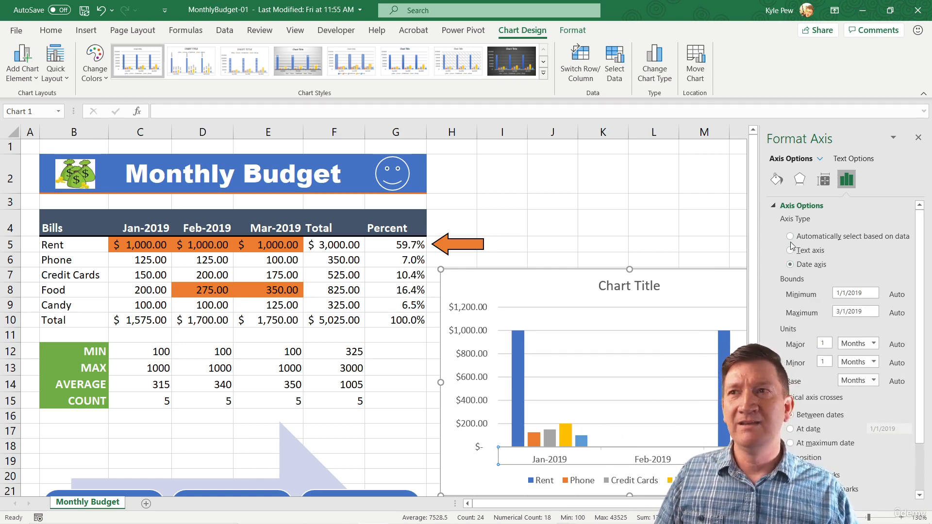
{"action": "left_click", "coordinate": [791, 251]}
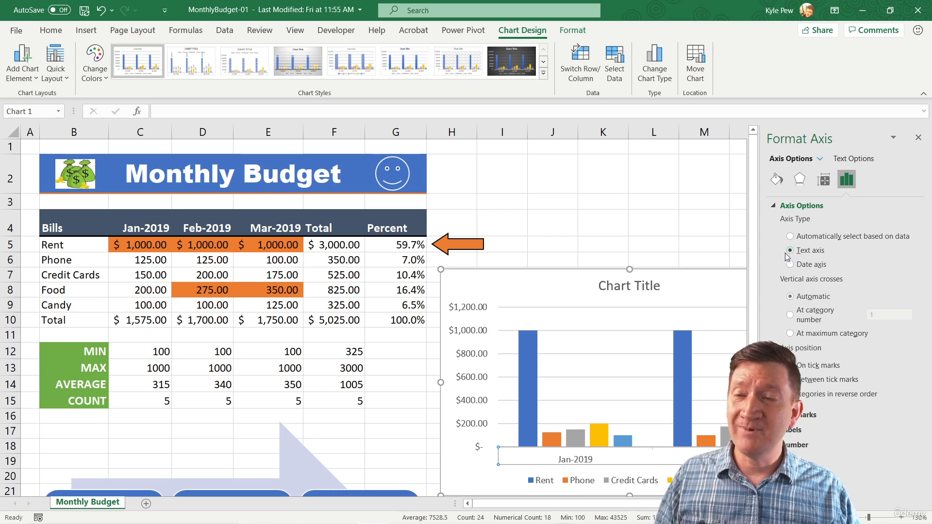
{"action": "right_click", "coordinate": [581, 464]}
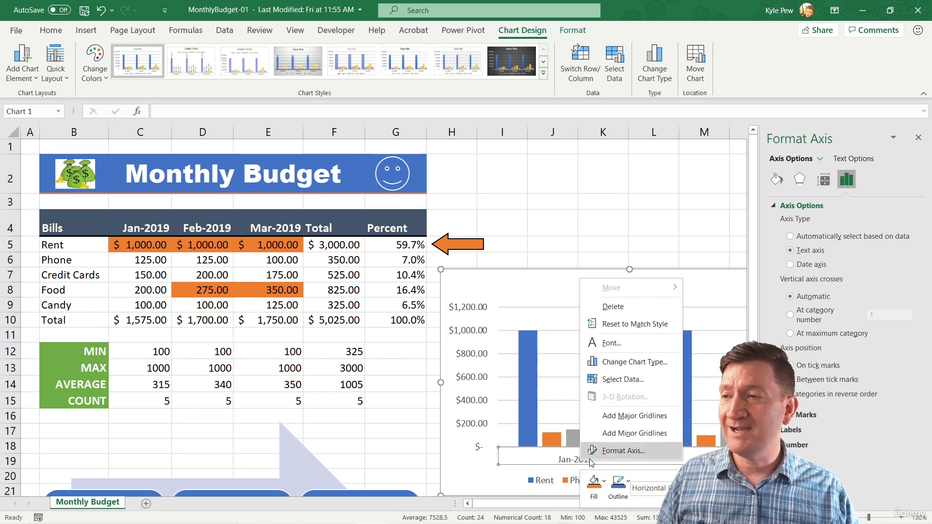
{"action": "left_click", "coordinate": [623, 451]}
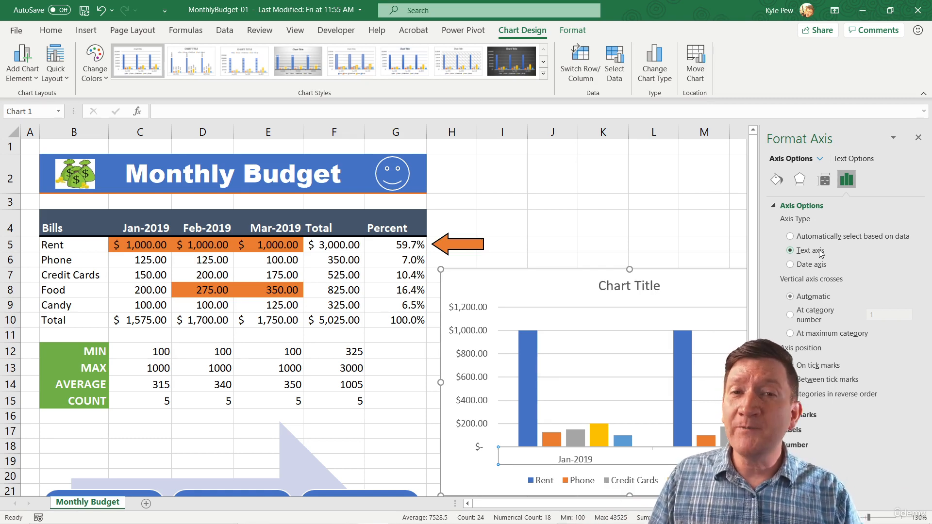
- Replace the chart's data range with B4:E6 plus B8:E9 to omit Credit Cards, and move the chart up to start at cell G4
{"action": "left_click", "coordinate": [479, 282]}
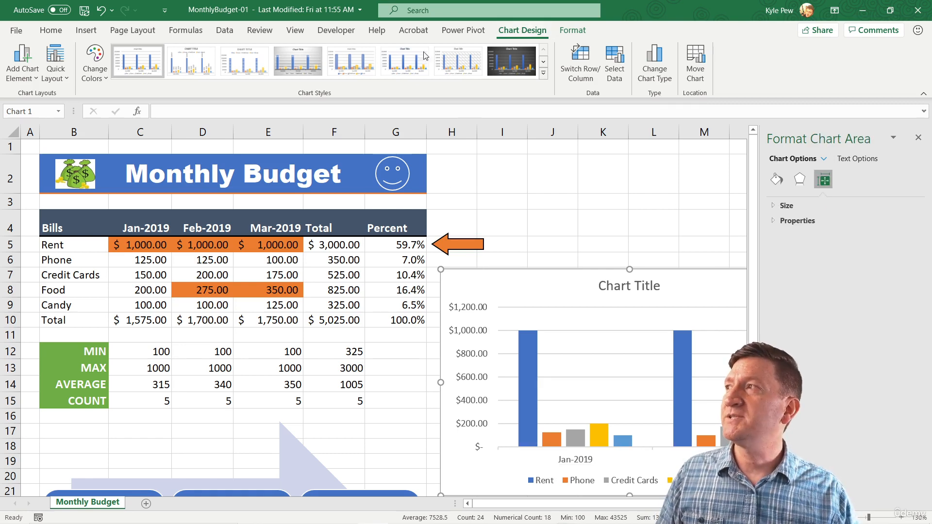
{"action": "left_click", "coordinate": [614, 68]}
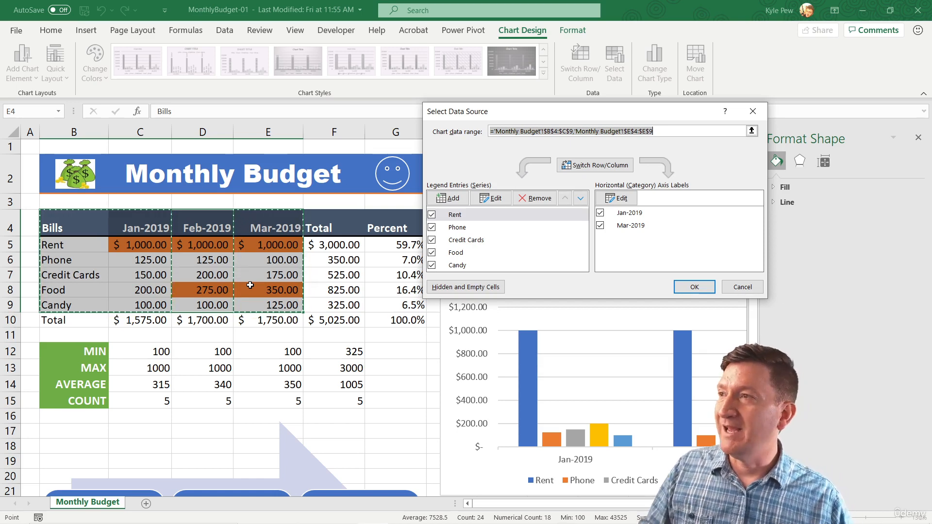
{"action": "left_click_drag", "start_coordinate": [657, 130], "coordinate": [483, 127]}
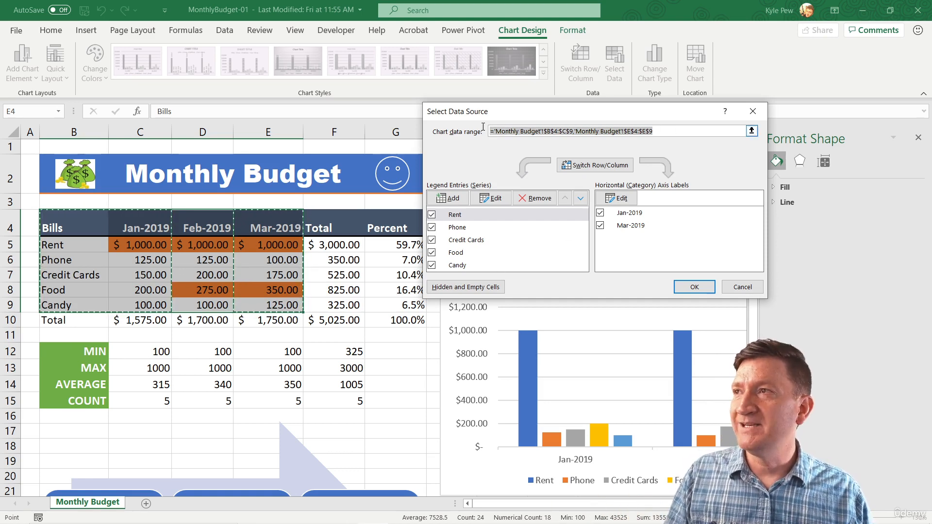
{"action": "key", "text": "BackSpace"}
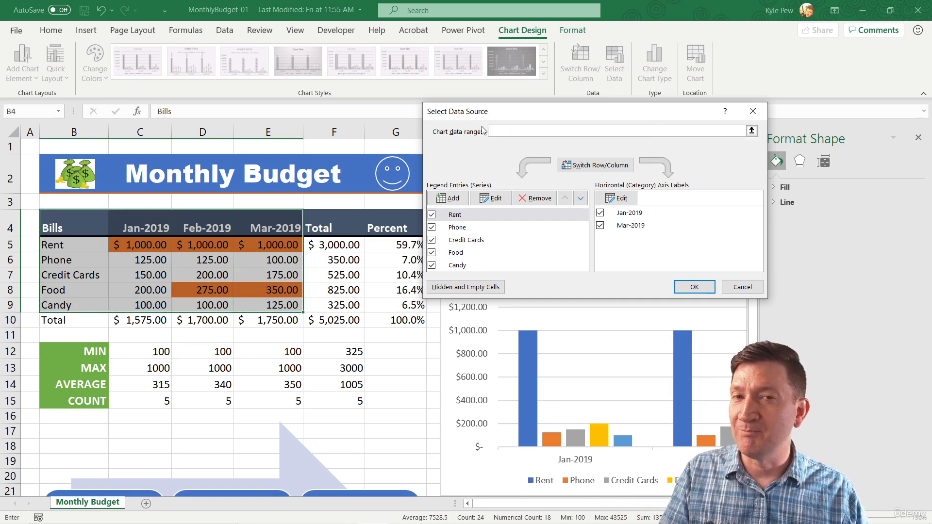
{"action": "left_click", "coordinate": [54, 223]}
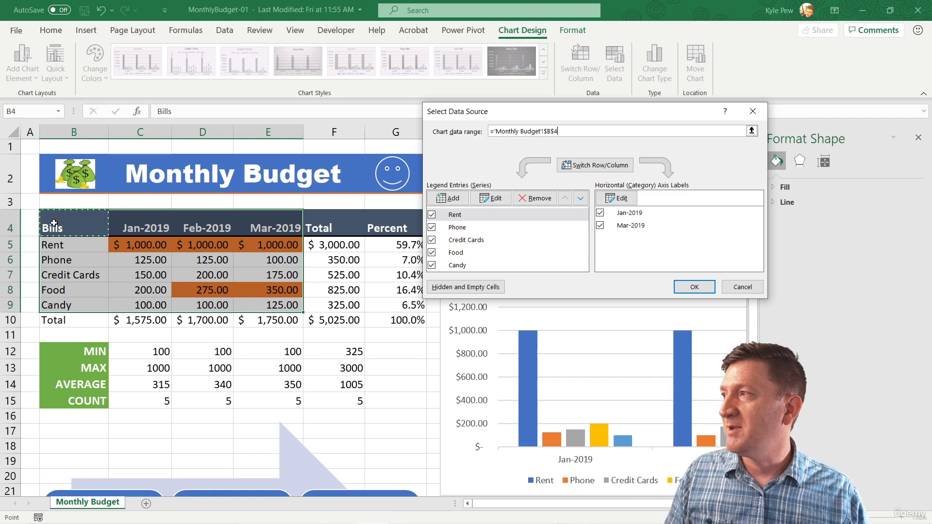
{"action": "left_click_drag", "start_coordinate": [54, 224], "coordinate": [267, 260]}
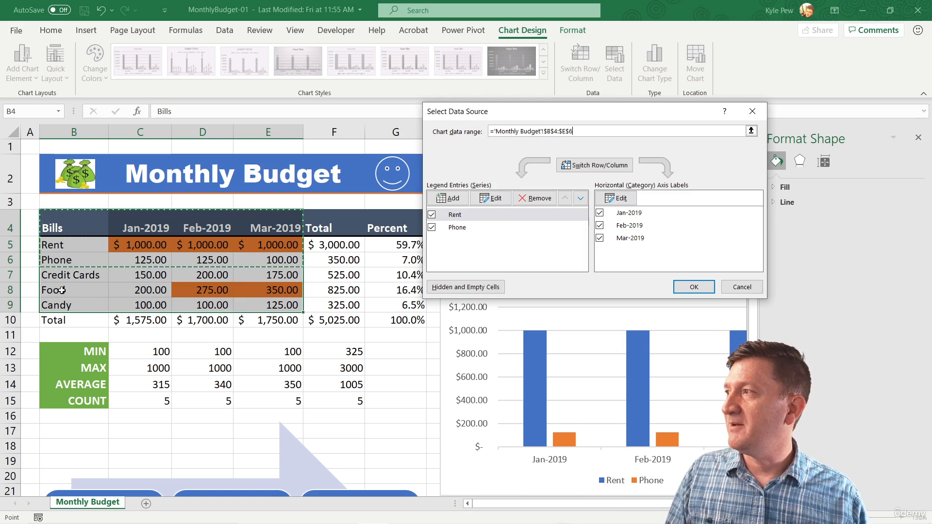
{"action": "left_click_drag", "start_coordinate": [61, 289], "coordinate": [273, 307]}
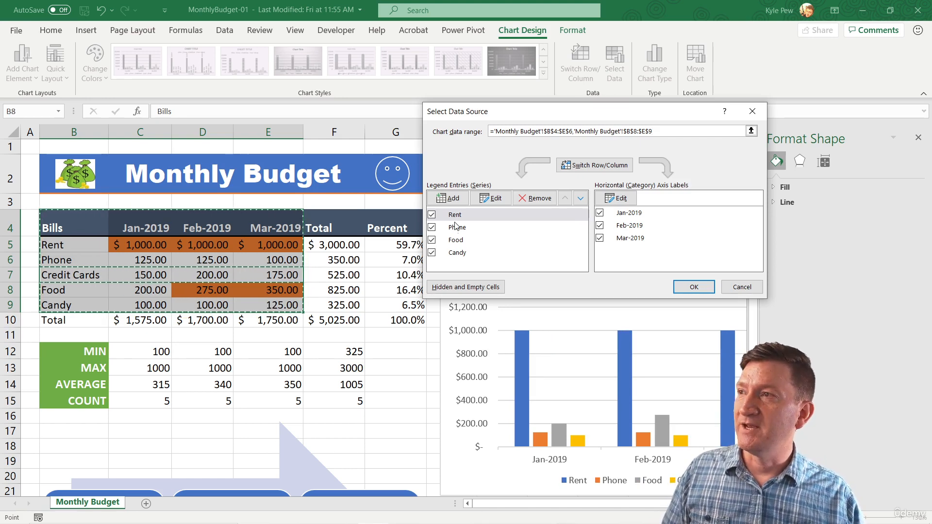
{"action": "left_click", "coordinate": [694, 288]}
{"action": "left_click_drag", "start_coordinate": [516, 272], "coordinate": [452, 216]}
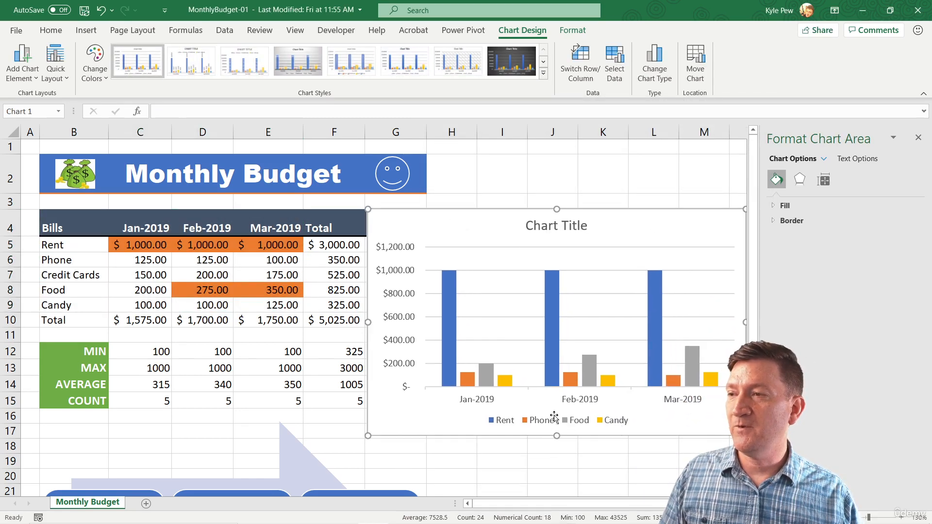